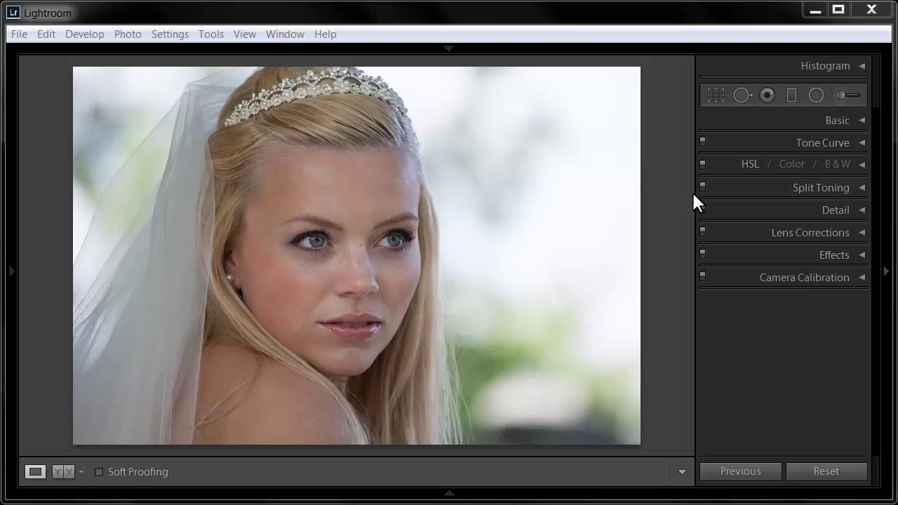
Open Spot Removal in Heal mode and zoom the portrait to 3:1
click(739, 90)
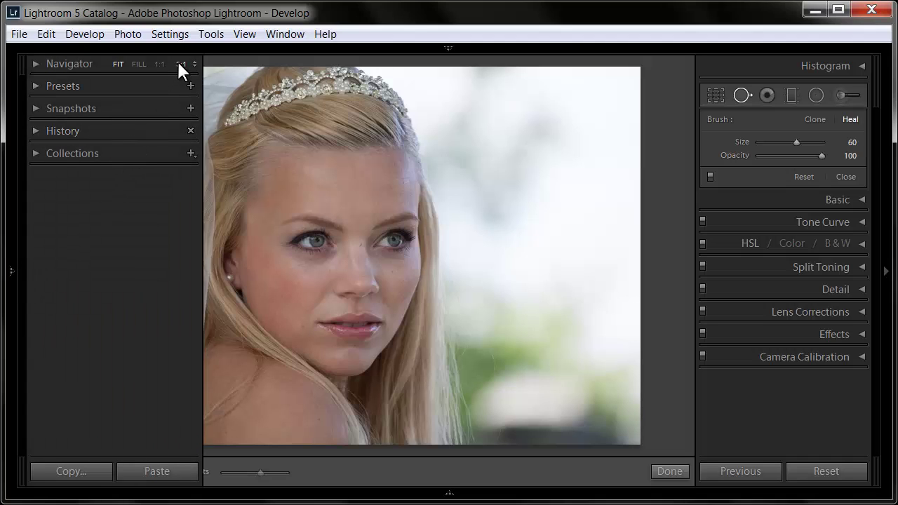
click(181, 64)
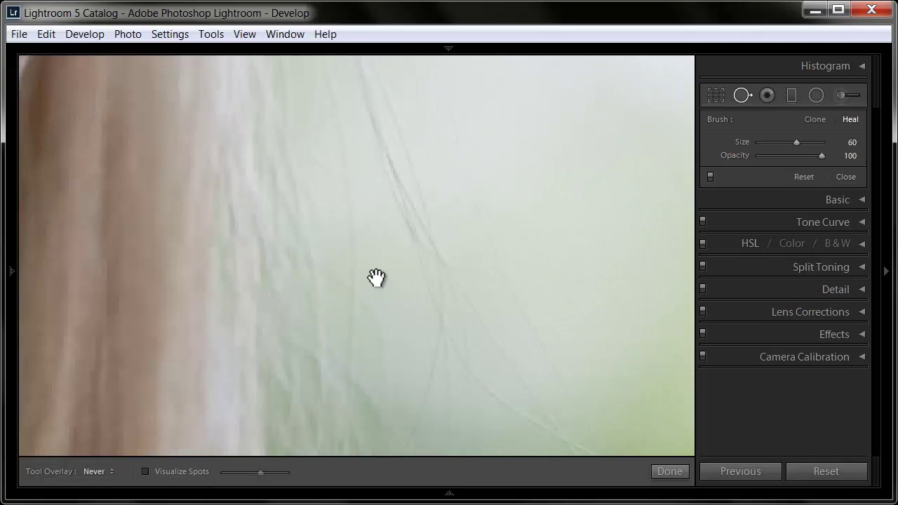
Shrink the Heal brush to size 39 and heal the dark mole beside the eye
mouse_move(245, 273)
mouse_down()
mouse_move(145, 235)
mouse_move(331, 297)
mouse_move(435, 225)
mouse_move(311, 359)
mouse_move(344, 374)
mouse_move(311, 254)
mouse_move(287, 307)
mouse_up()
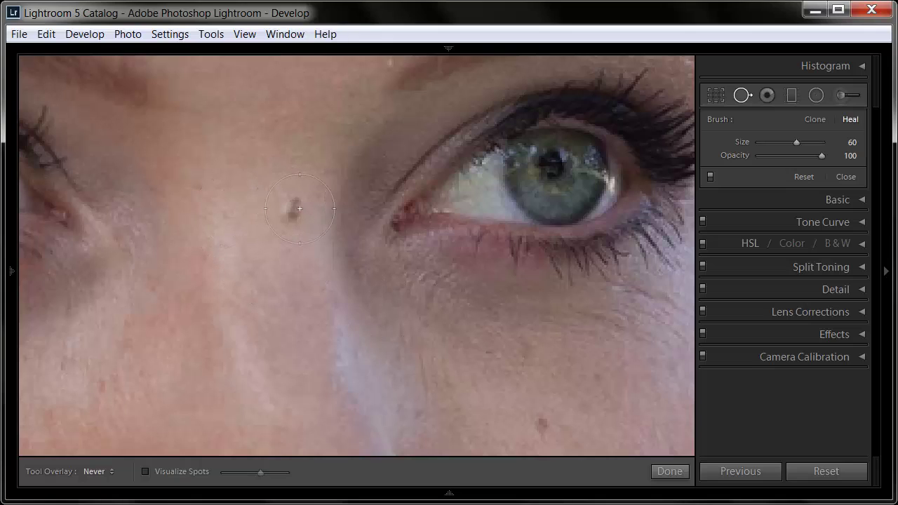
key(bracketleft)
key(bracketleft)
key(bracketleft)
key(bracketleft)
key(bracketleft)
click(293, 211)
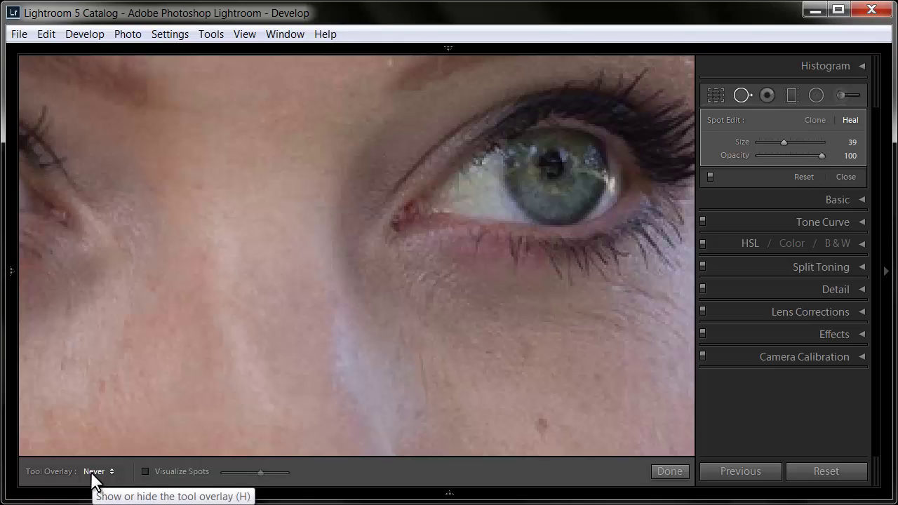
Show spot overlays, resample the mole's source, and heal blemishes on the cheek and under the eye
key(h)
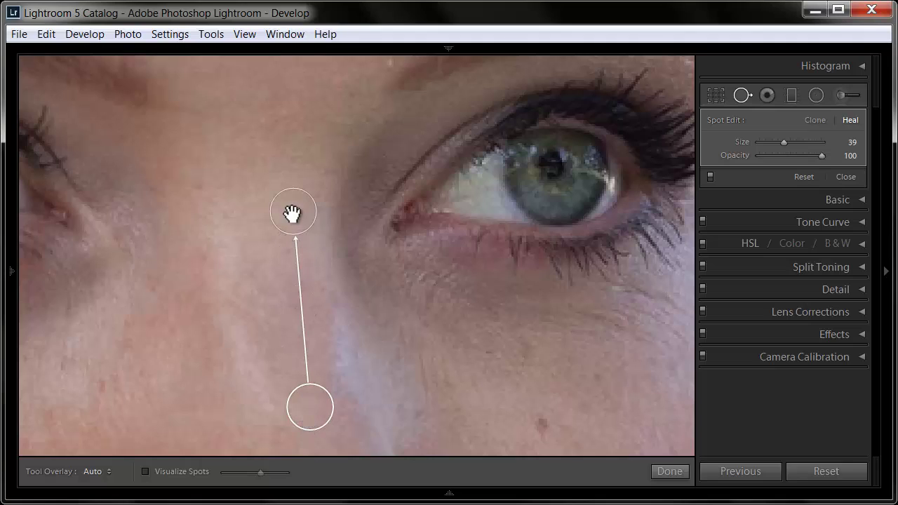
mouse_move(303, 408)
mouse_down()
mouse_move(229, 177)
mouse_move(246, 116)
mouse_move(225, 180)
mouse_move(240, 275)
mouse_move(281, 294)
mouse_move(284, 307)
mouse_up()
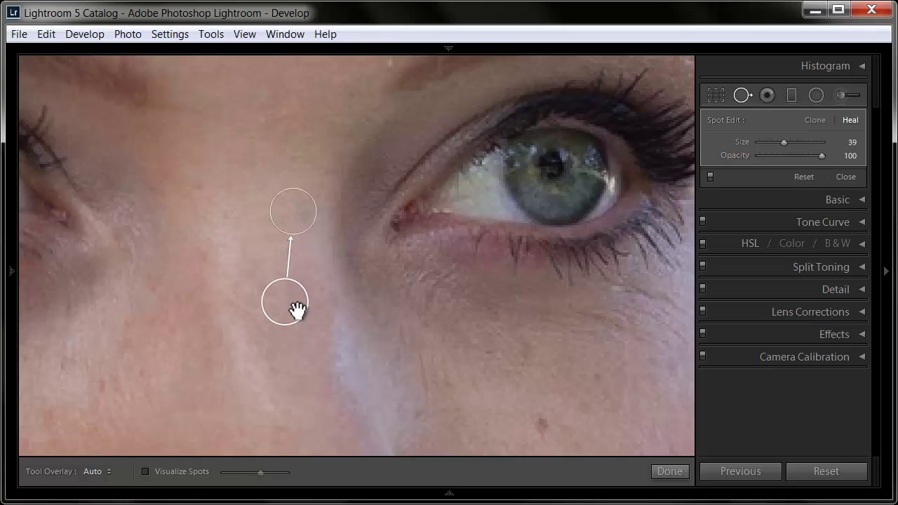
drag(550, 411, 368, 247)
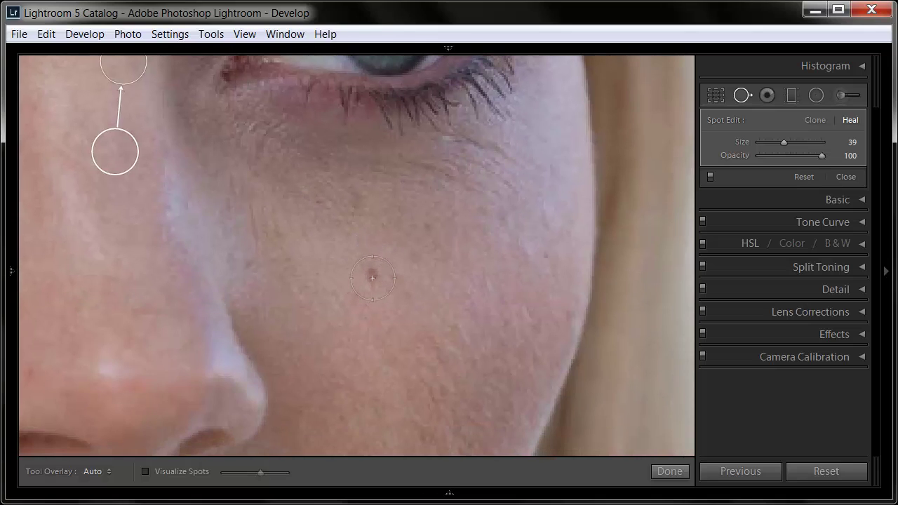
click(372, 278)
mouse_move(175, 350)
mouse_down()
mouse_move(241, 350)
mouse_move(430, 316)
mouse_move(426, 303)
mouse_move(120, 316)
mouse_move(262, 293)
mouse_up()
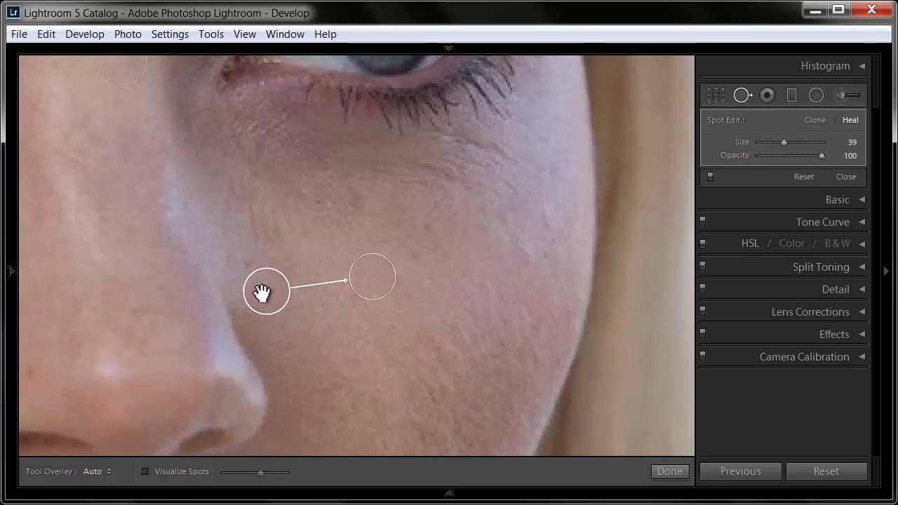
scroll(324, 205, down, 5)
click(315, 199)
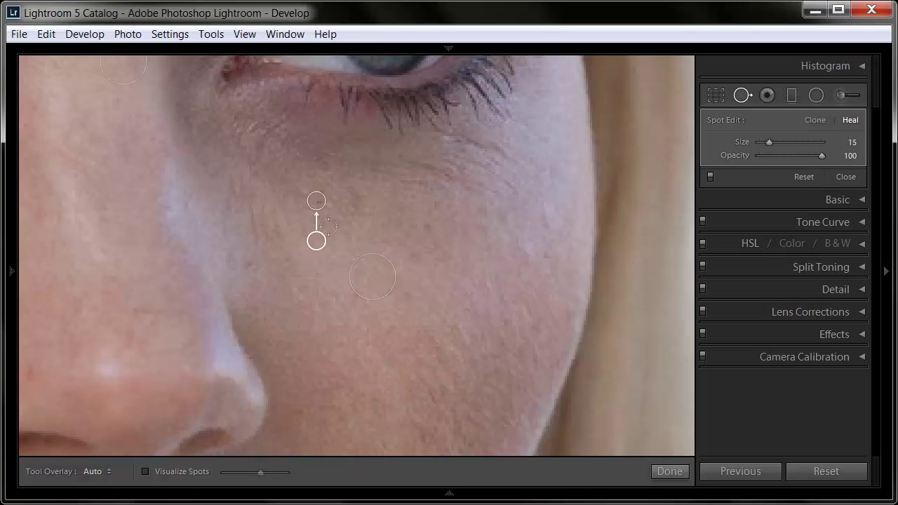
Heal the blemishes beside the nostril, along the side of the nose, and on the lower cheek
mouse_move(358, 371)
mouse_down()
mouse_move(587, 197)
mouse_move(448, 330)
mouse_move(668, 309)
mouse_up()
click(485, 337)
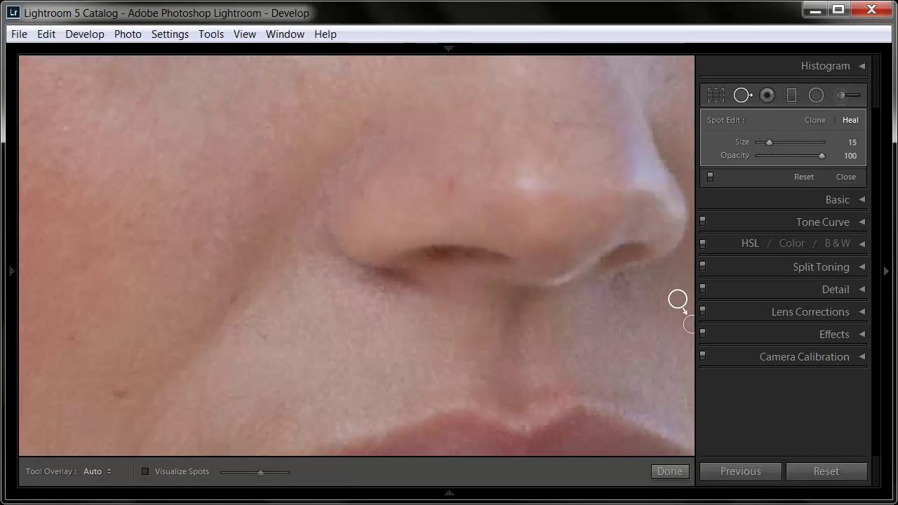
click(449, 184)
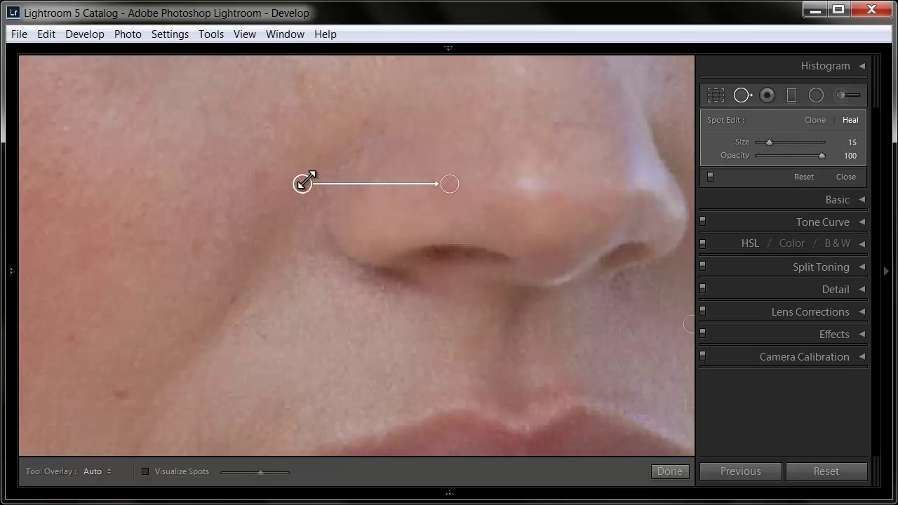
click(396, 103)
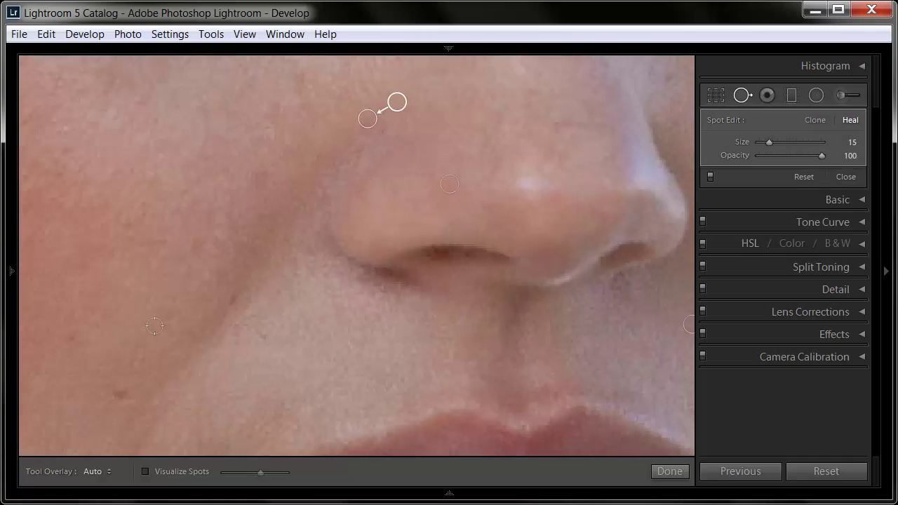
scroll(120, 397, up, 5)
click(120, 398)
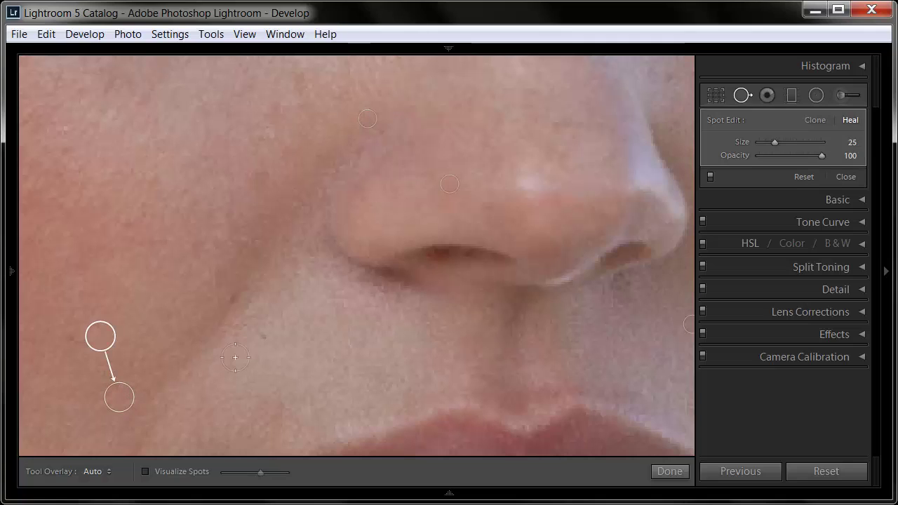
Heal the two spots near the nose fold and one on the upper cheek
drag(211, 357, 387, 299)
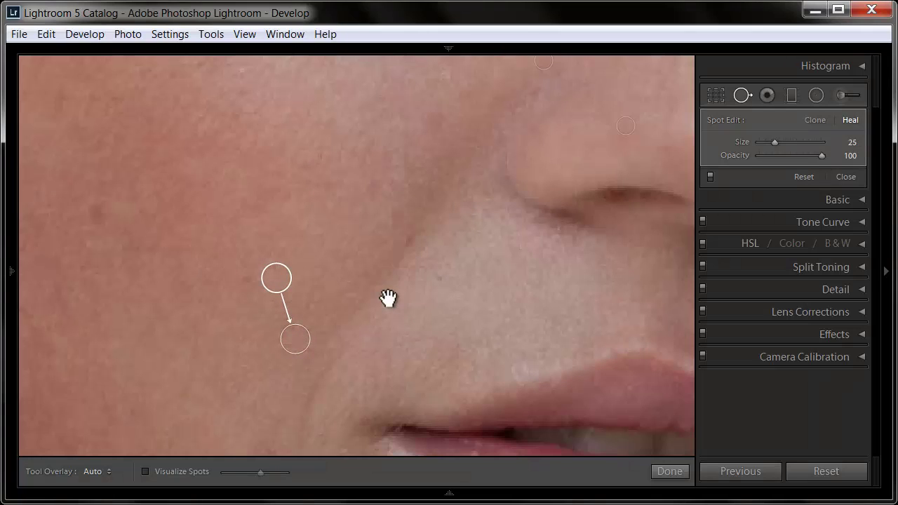
click(408, 242)
scroll(438, 280, down, 3)
click(438, 281)
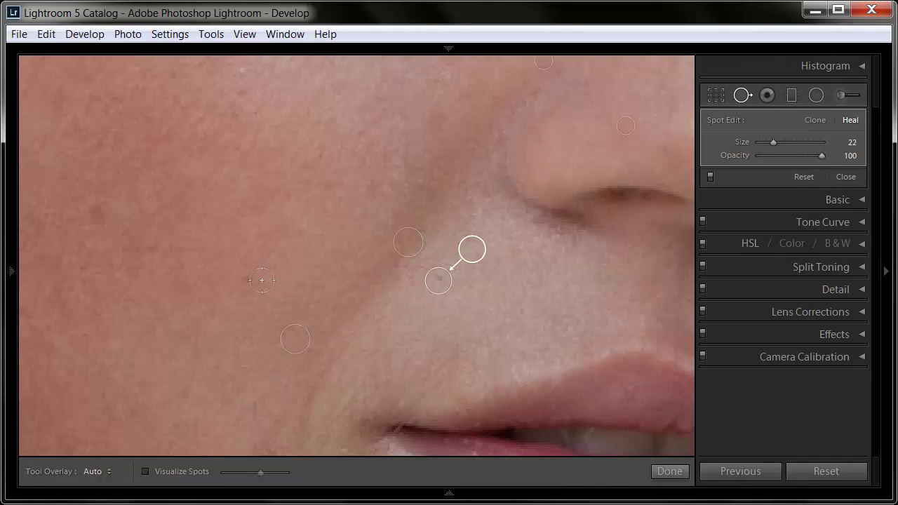
click(93, 211)
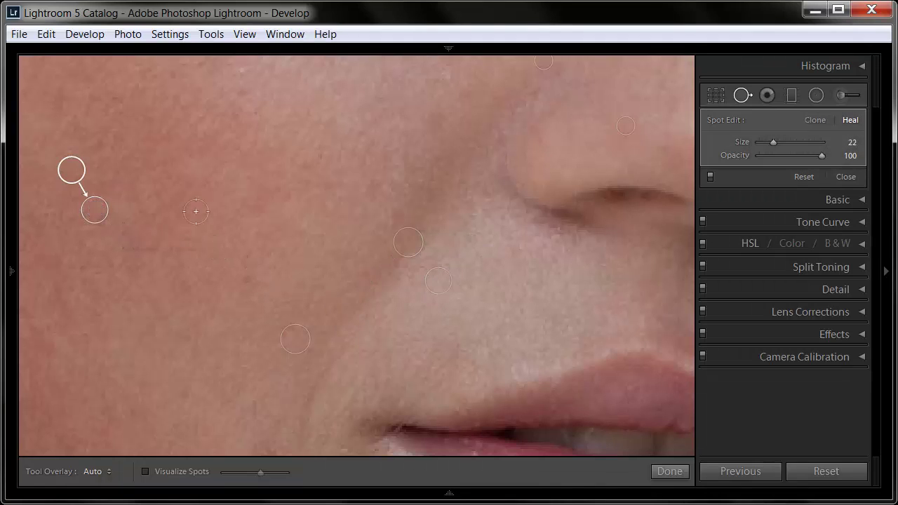
mouse_move(298, 143)
mouse_down()
mouse_move(220, 349)
mouse_move(435, 329)
mouse_up()
drag(305, 236, 316, 364)
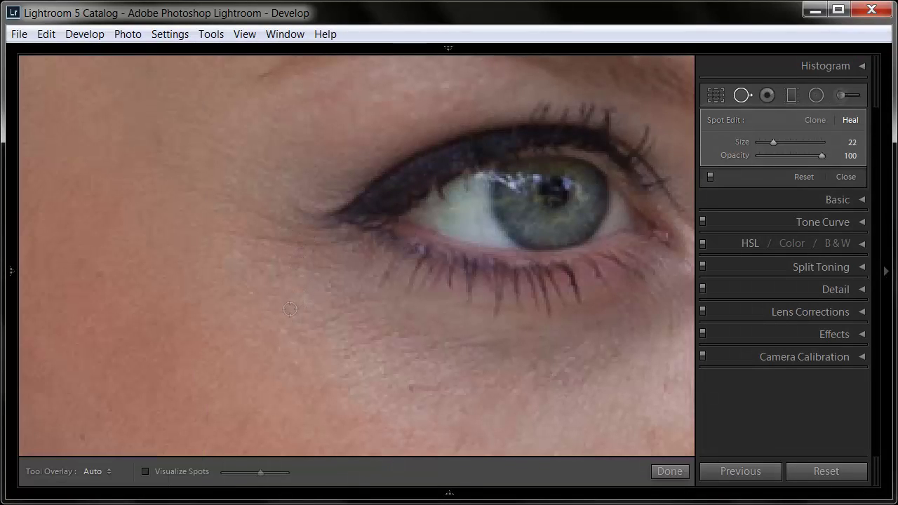
Paint size-10 heal strokes along each fine line under the eye, then hide overlays
scroll(288, 336, down, 6)
drag(287, 336, 350, 308)
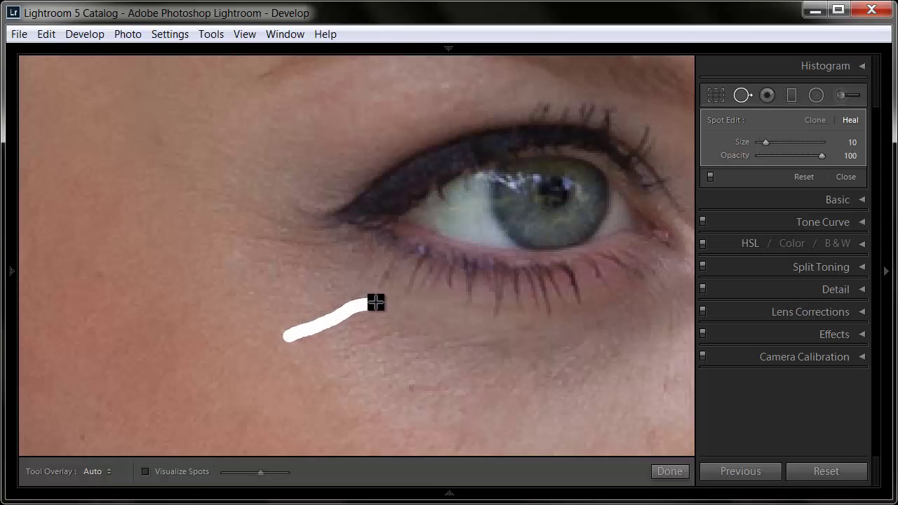
drag(349, 308, 397, 306)
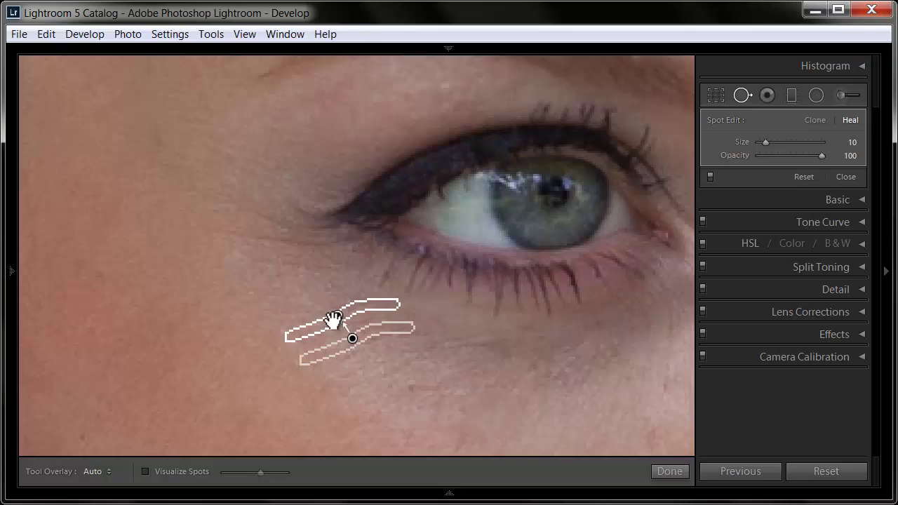
mouse_move(214, 231)
mouse_down()
mouse_move(327, 245)
mouse_move(290, 260)
mouse_move(237, 254)
mouse_up()
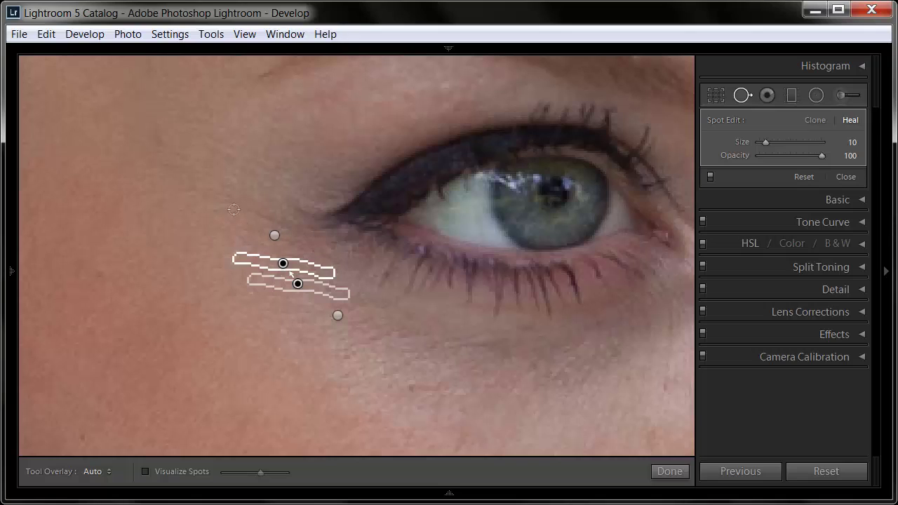
mouse_move(245, 208)
mouse_down()
mouse_move(297, 227)
mouse_move(311, 213)
mouse_up()
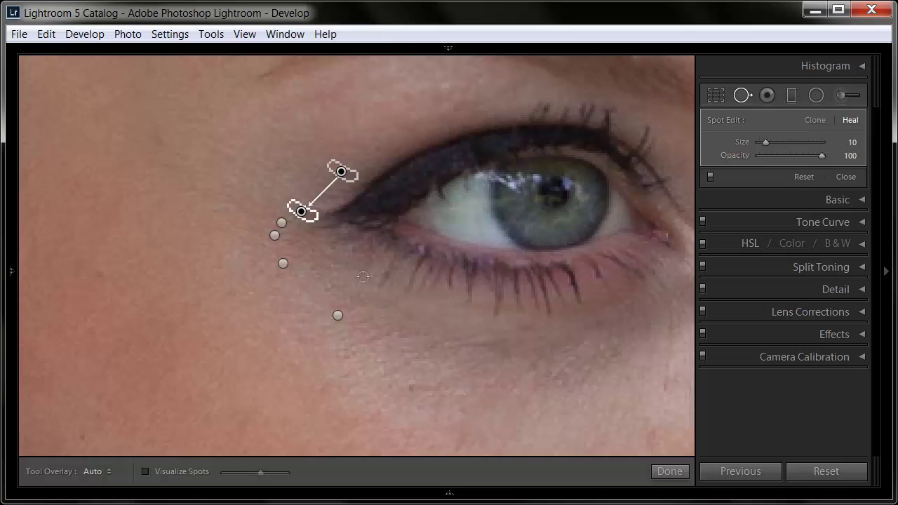
drag(362, 270, 360, 274)
drag(433, 343, 525, 339)
key(h)
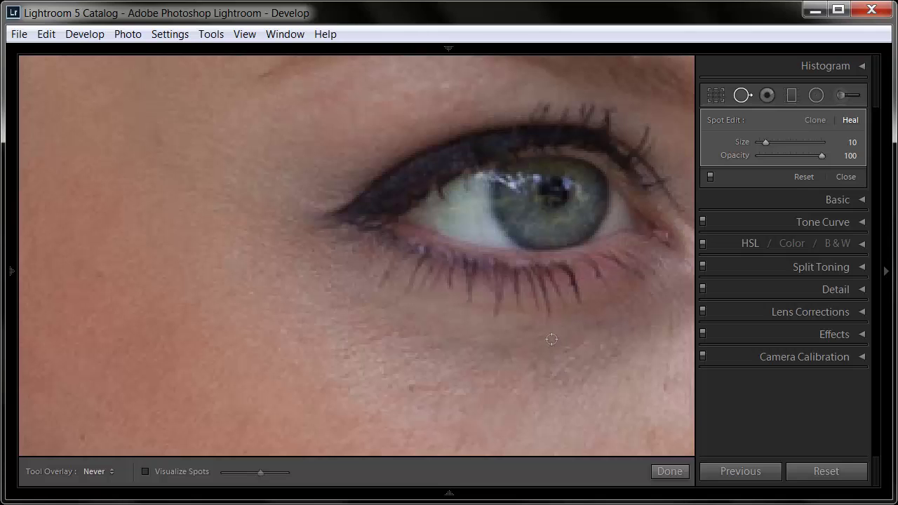
Switch Spot Removal to Clone at size 20 and paint out the stray hair on the pale background
drag(541, 330, 237, 181)
drag(341, 251, 112, 209)
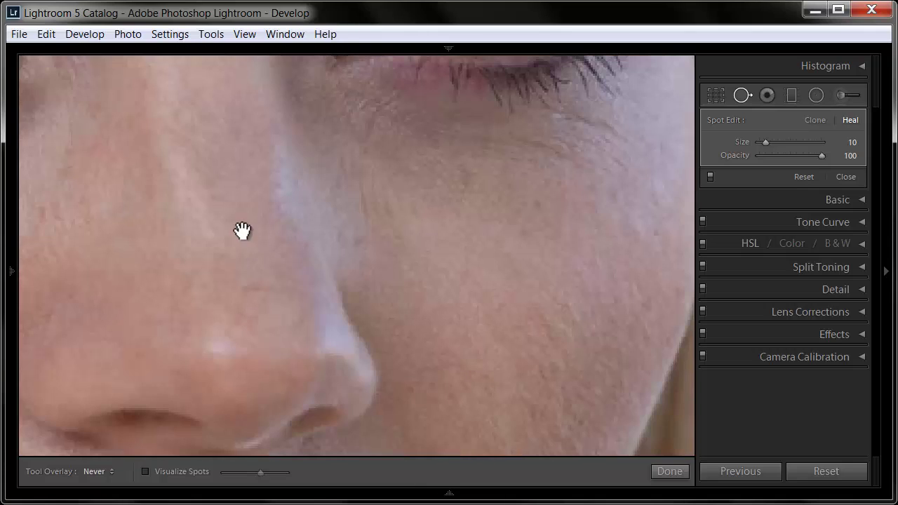
click(815, 120)
mouse_move(508, 281)
mouse_down()
mouse_move(435, 223)
mouse_move(307, 164)
mouse_move(183, 232)
mouse_up()
drag(393, 210, 274, 192)
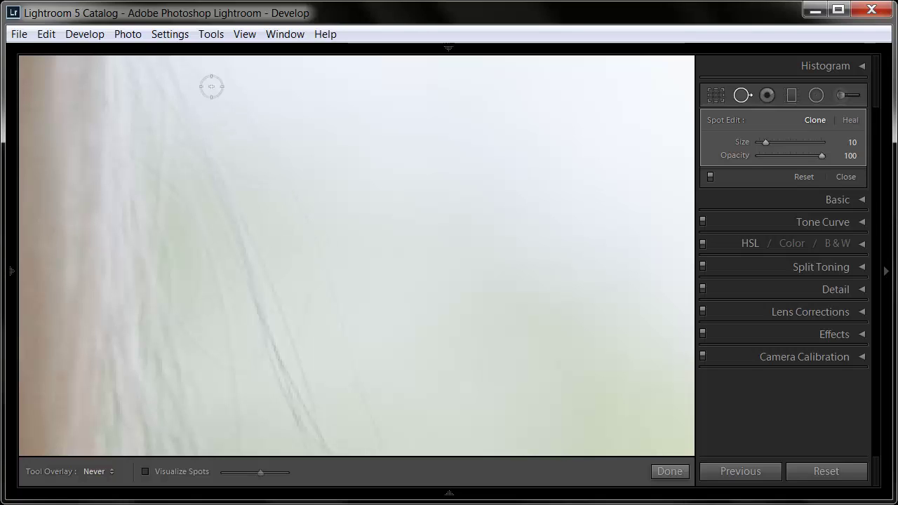
mouse_move(221, 90)
mouse_down()
mouse_move(289, 197)
mouse_move(383, 451)
mouse_move(390, 449)
mouse_up()
key(h)
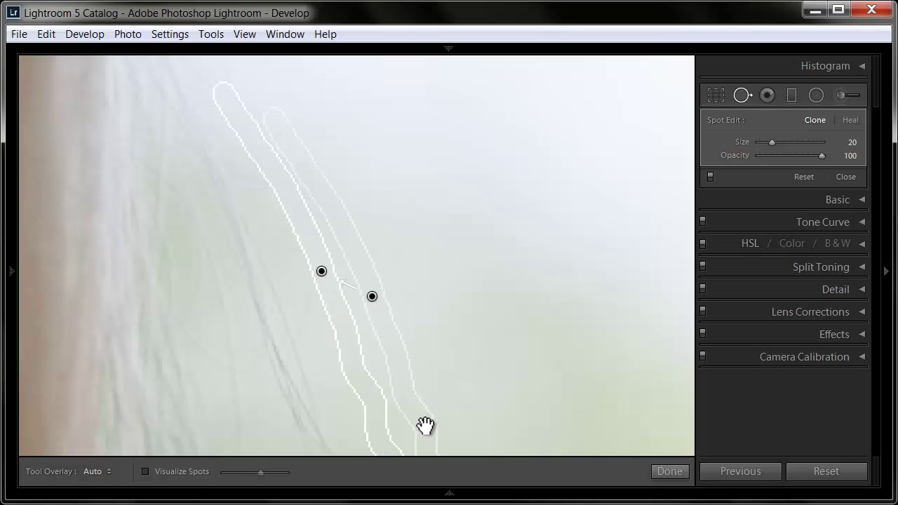
drag(425, 425, 399, 271)
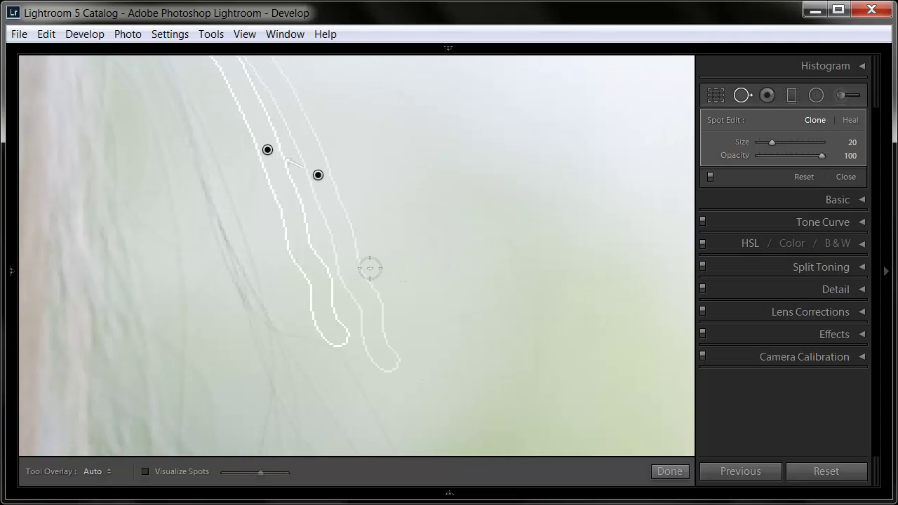
key(h)
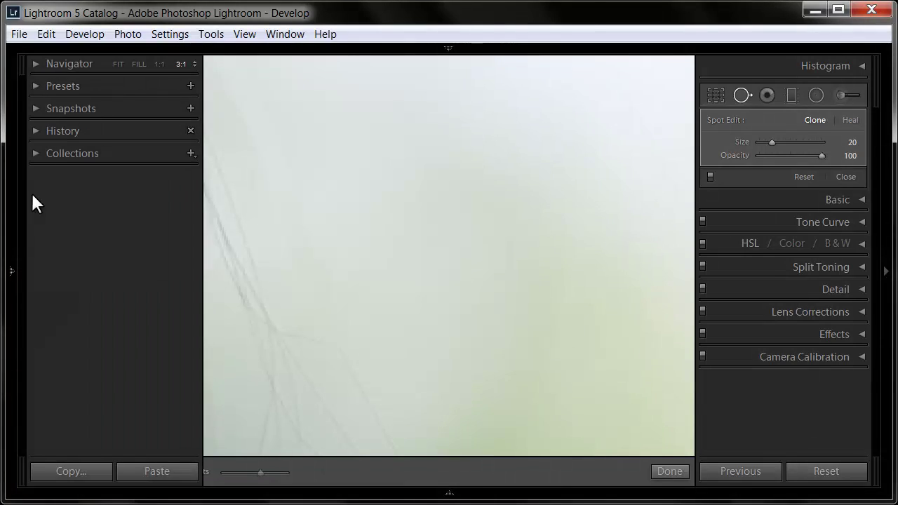
Fit the whole retouched portrait in view and collapse the Navigator
click(109, 63)
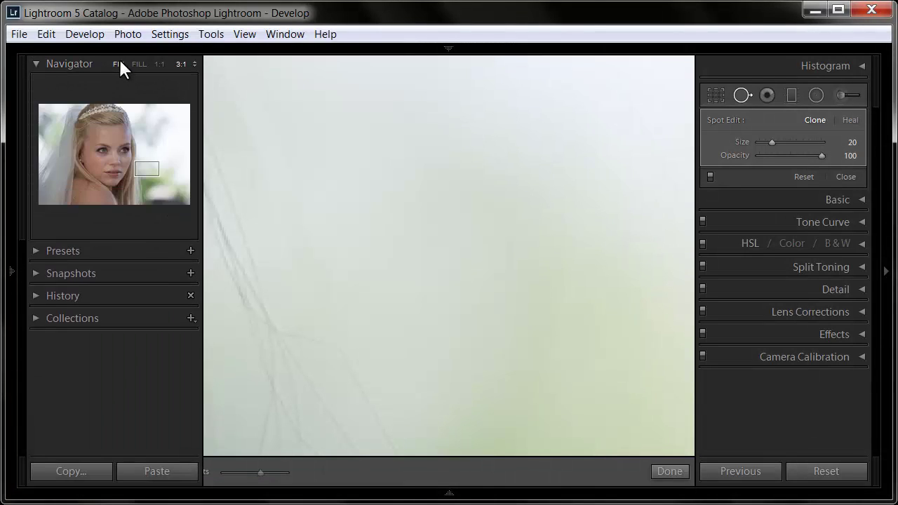
click(118, 64)
click(34, 63)
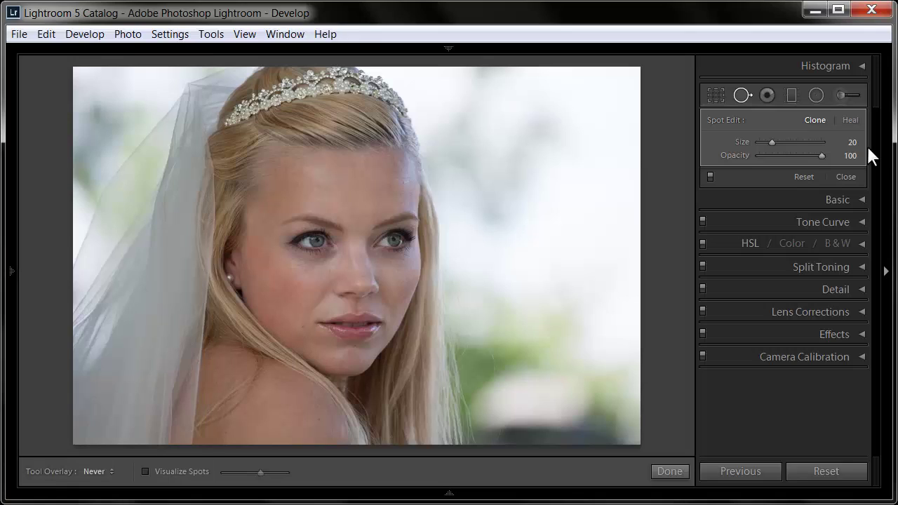
Switch back to Heal, raise the brush size to 57, and heal a chin blemish
click(849, 120)
scroll(315, 343, up, 5)
click(352, 357)
Deselect the active spot and heal the blemish just below the lower lip
alt+click(344, 346)
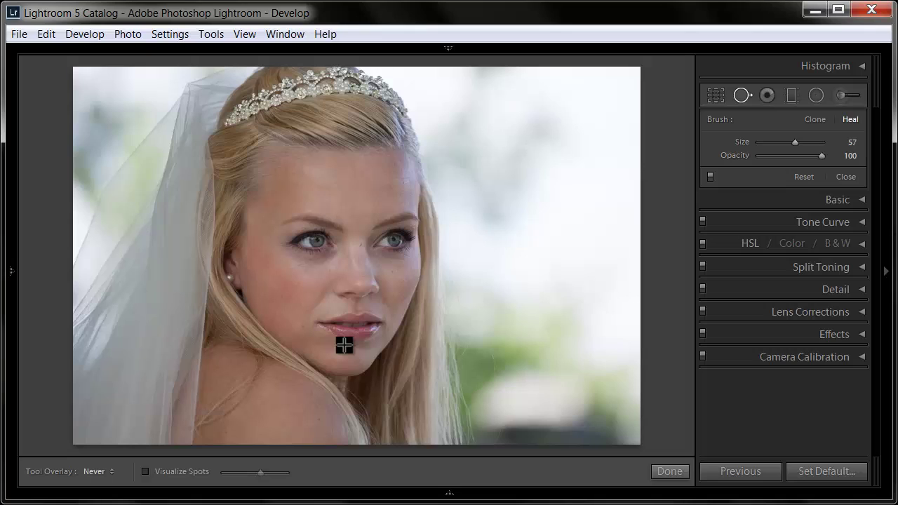
click(345, 346)
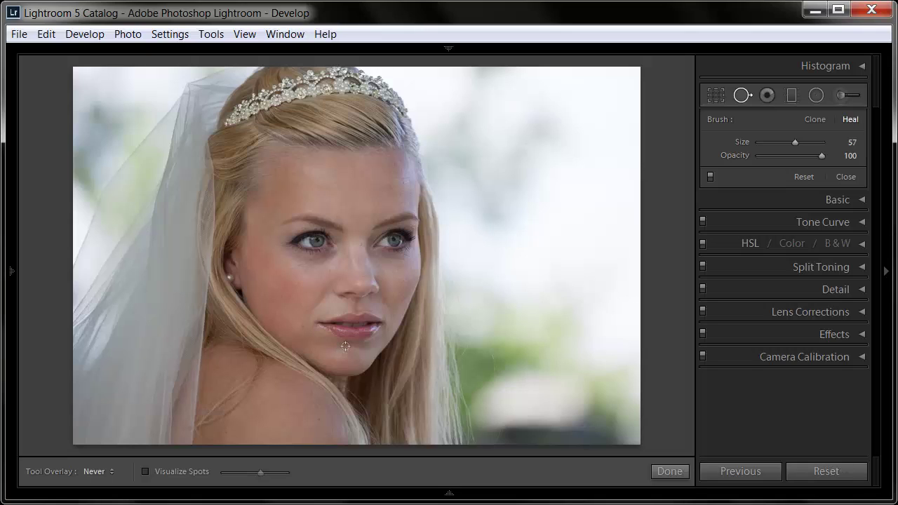